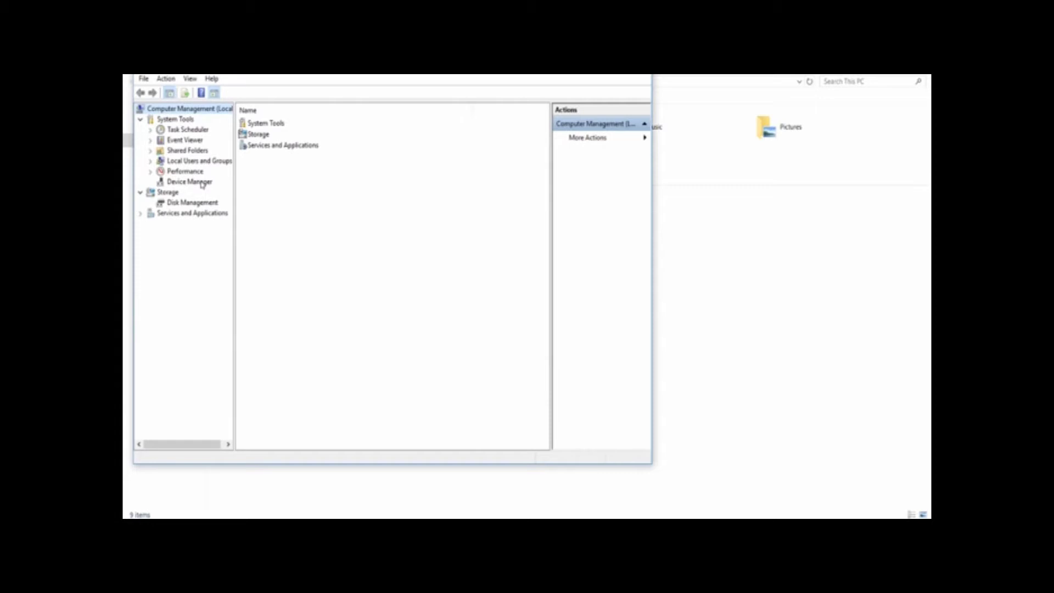
Step: Look up the Silicon Labs CP210x USB to UART Bridge's COM port in Device Manager and close Computer Management
{"action": "left_click", "coordinate": [202, 183]}
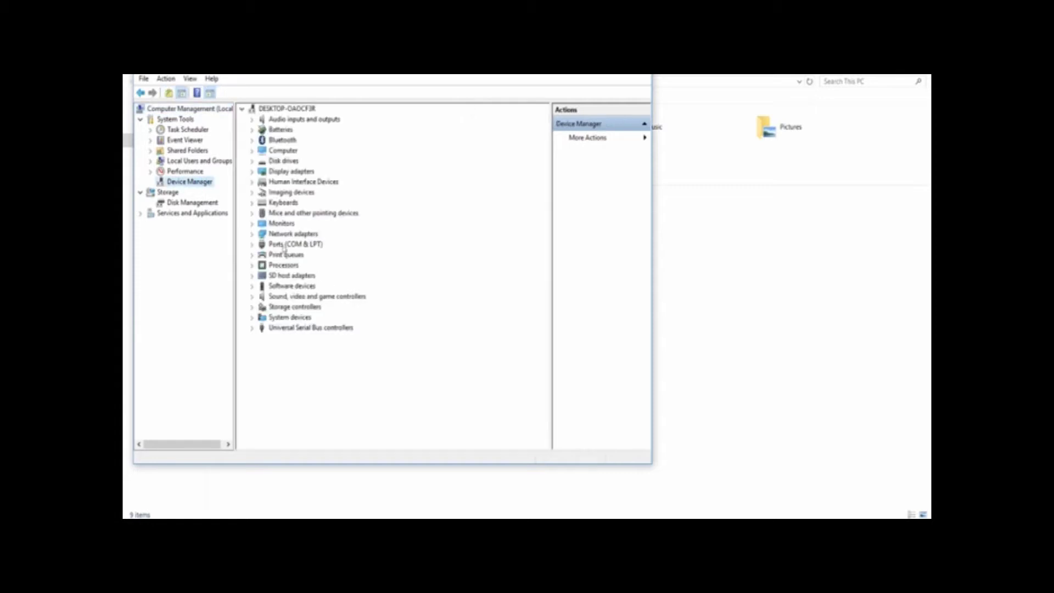
{"action": "left_click", "coordinate": [284, 247]}
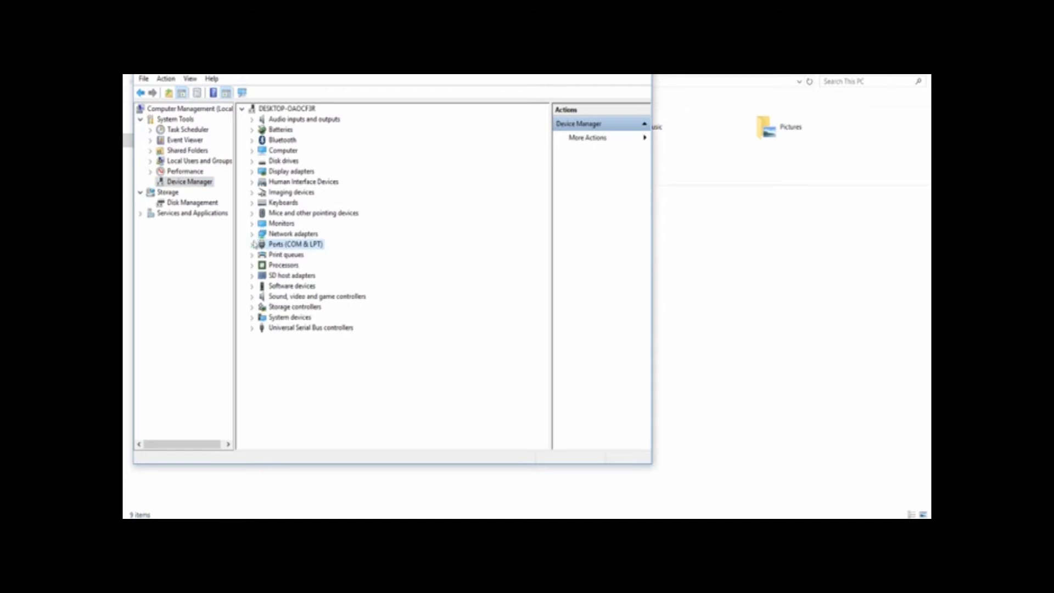
{"action": "left_click", "coordinate": [252, 245]}
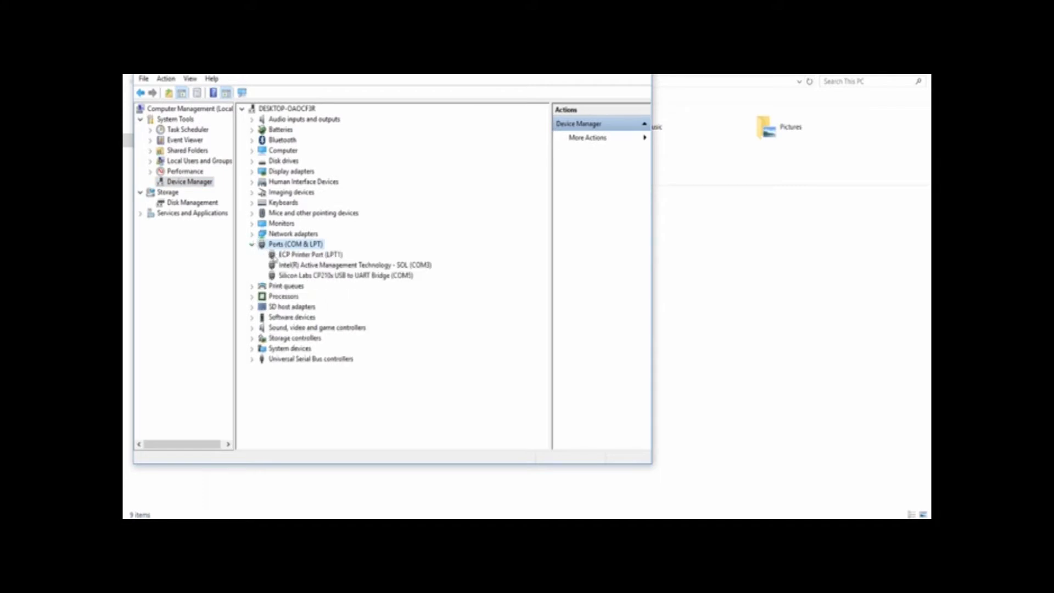
{"action": "left_click", "coordinate": [335, 277]}
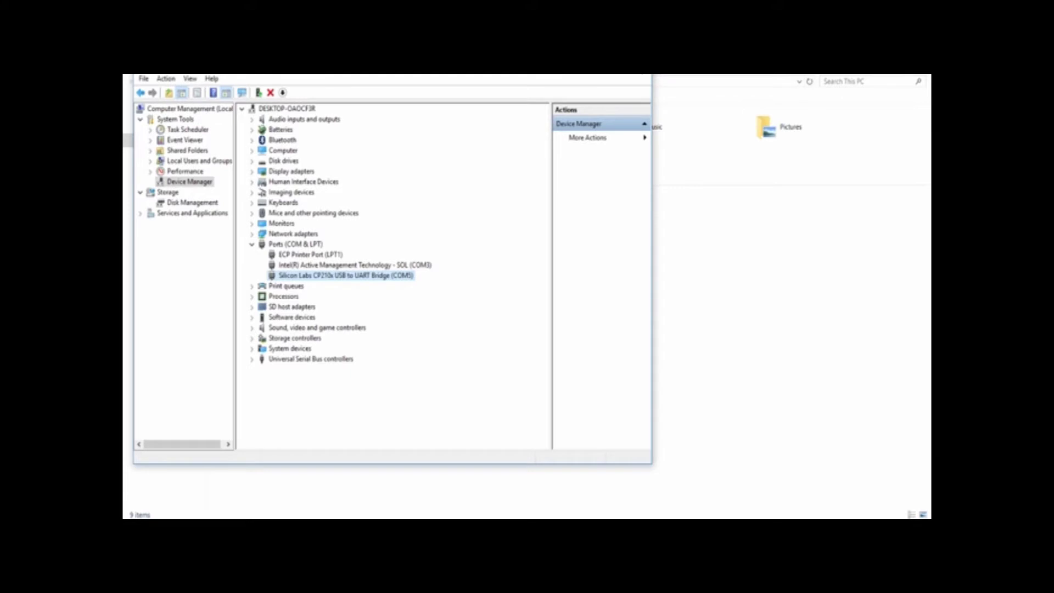
{"action": "left_click", "coordinate": [647, 80]}
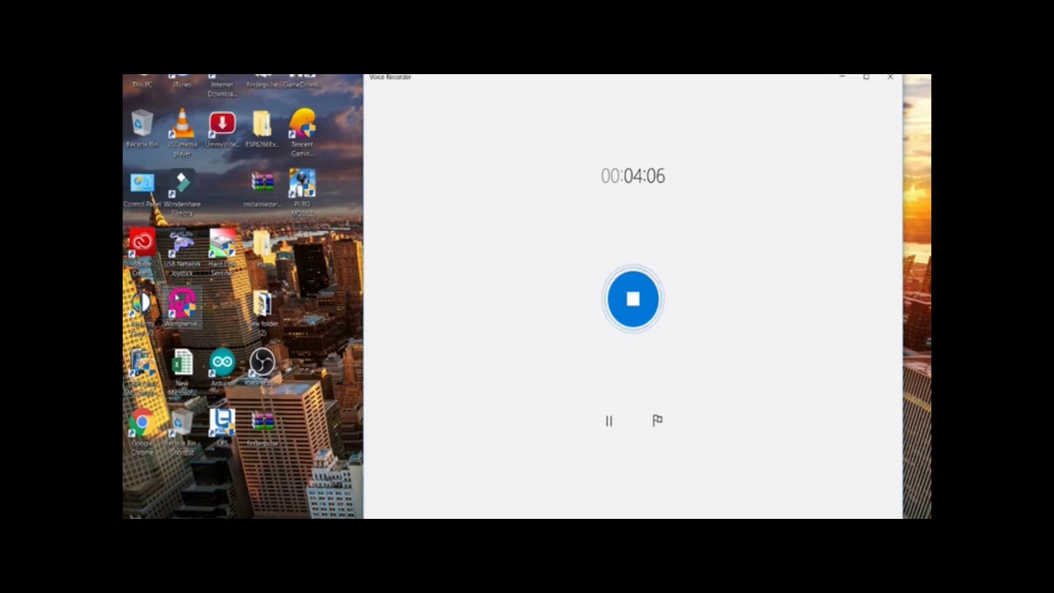
Step: Launch ESPFlashDownloadTool_v3.4.1 from the desktop folder ESP8266Extend.zip and open its ESP8266 DownloadTool
{"action": "double_click", "coordinate": [257, 130]}
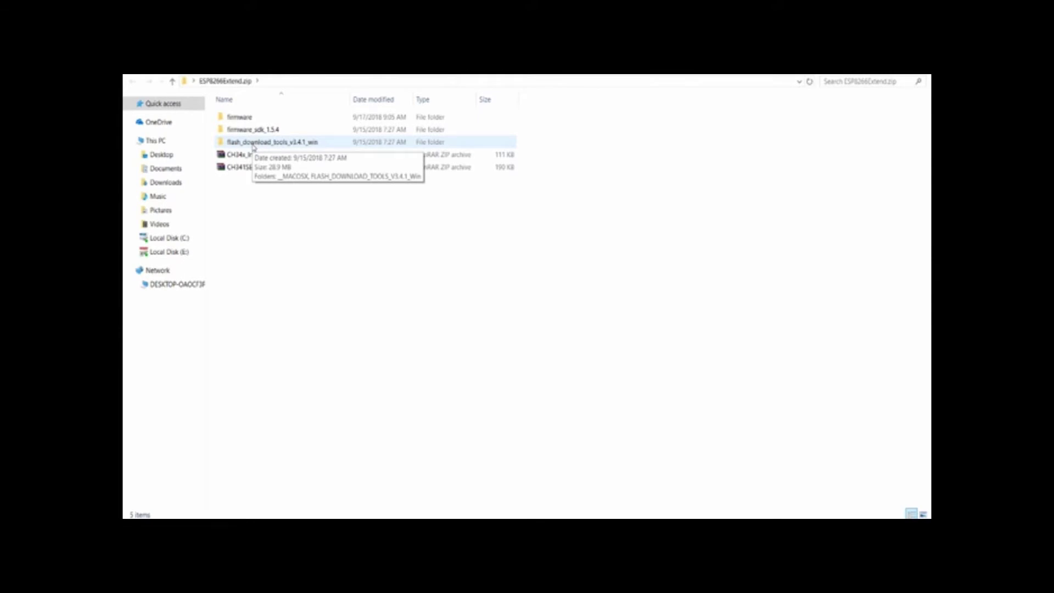
{"action": "double_click", "coordinate": [253, 143]}
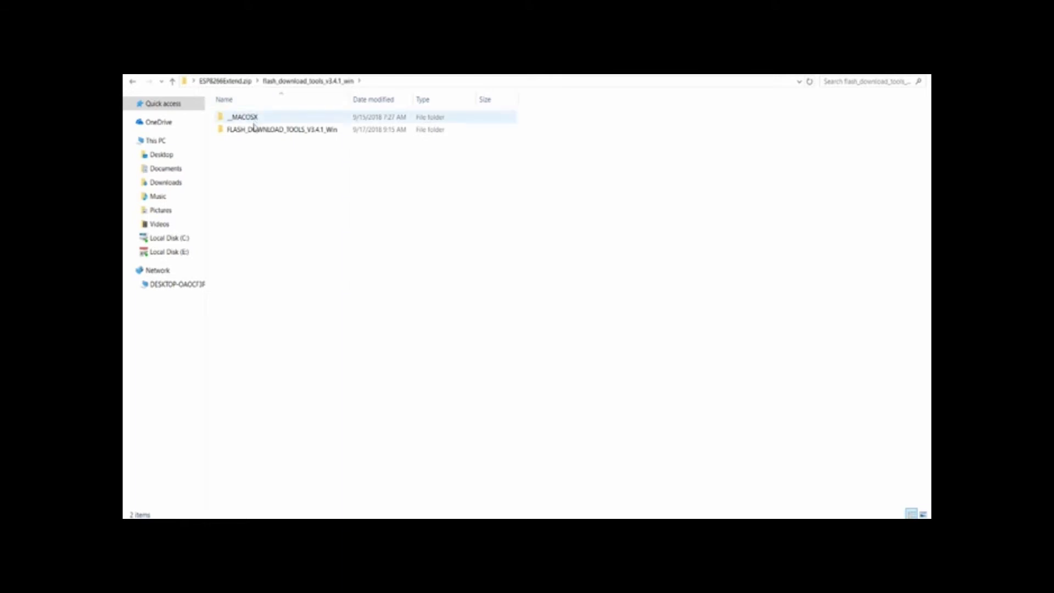
{"action": "double_click", "coordinate": [254, 130]}
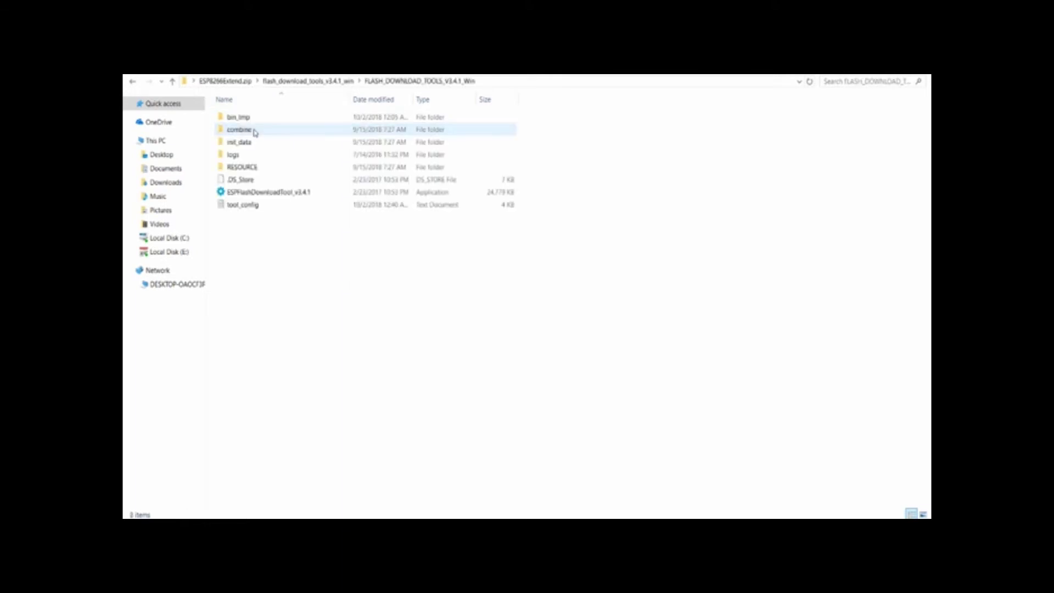
{"action": "double_click", "coordinate": [247, 193]}
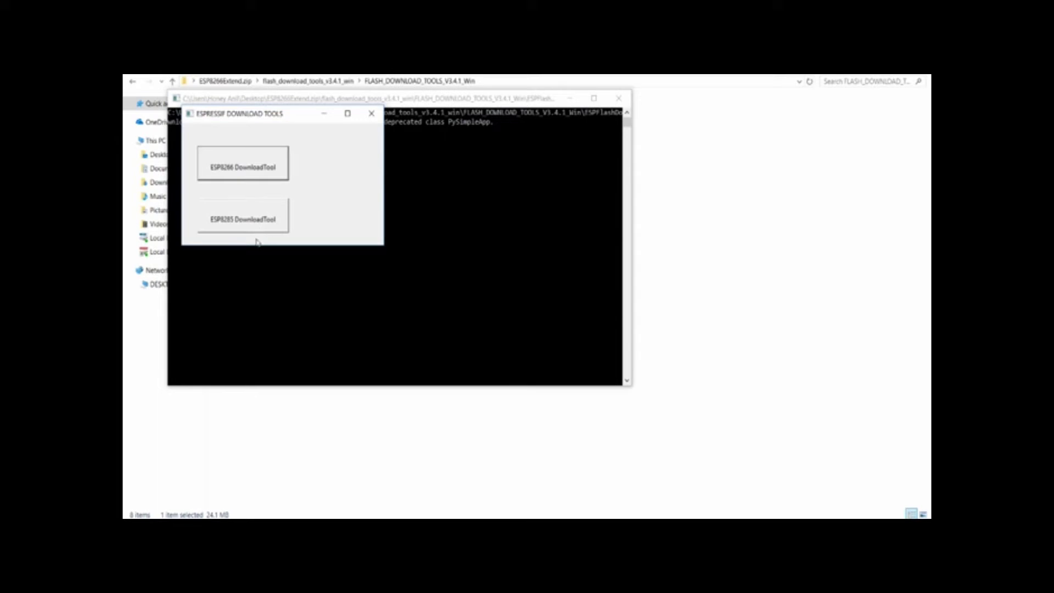
{"action": "left_click", "coordinate": [246, 177]}
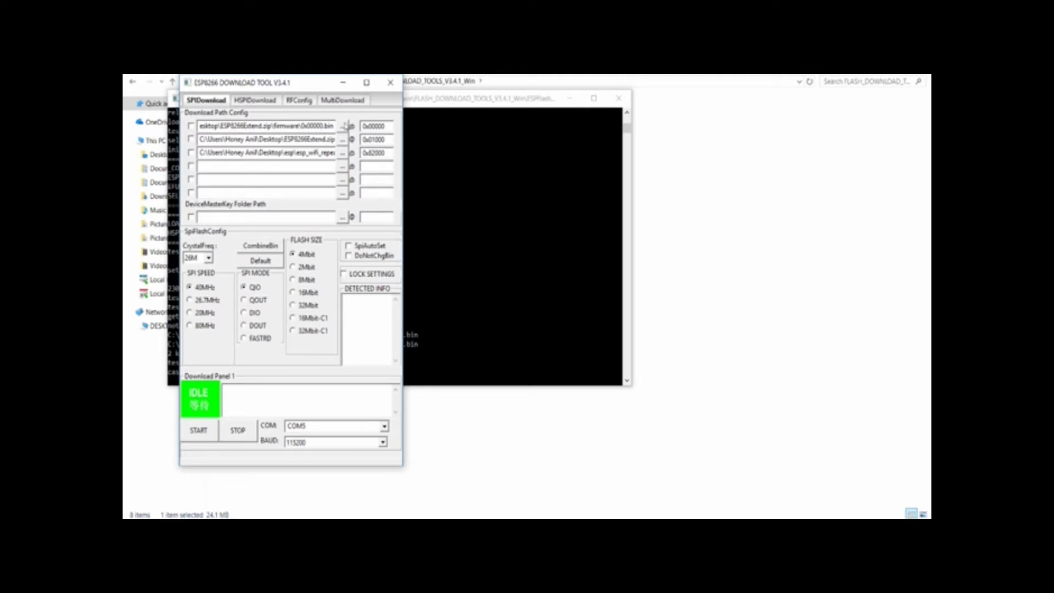
Step: Load 0x00000.bin from the desktop folder esp/esp_wifi_repeater-master/firmware as the first download file
{"action": "left_click", "coordinate": [342, 127]}
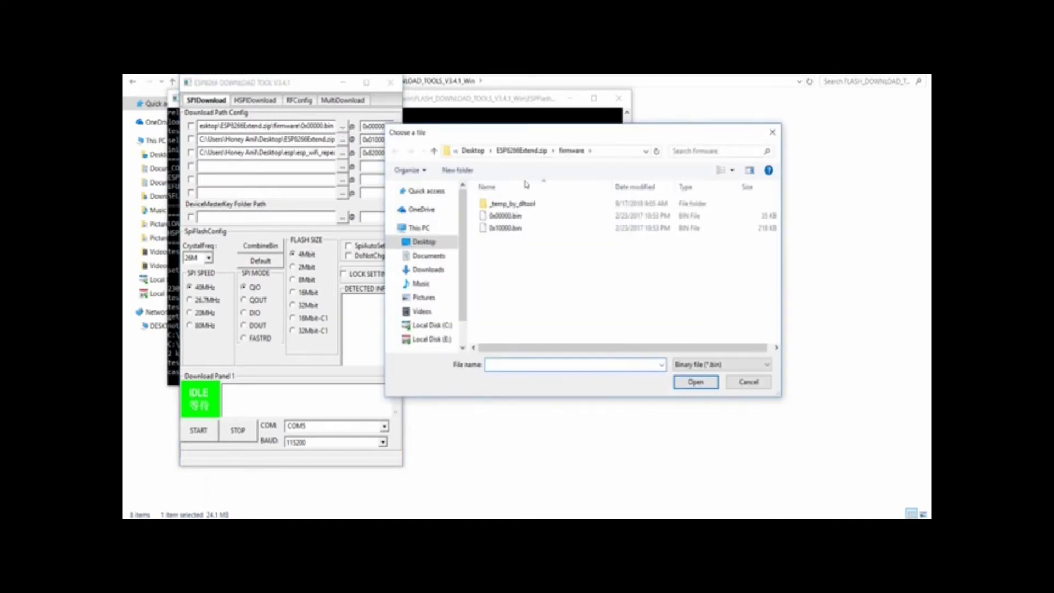
{"action": "left_click", "coordinate": [424, 243]}
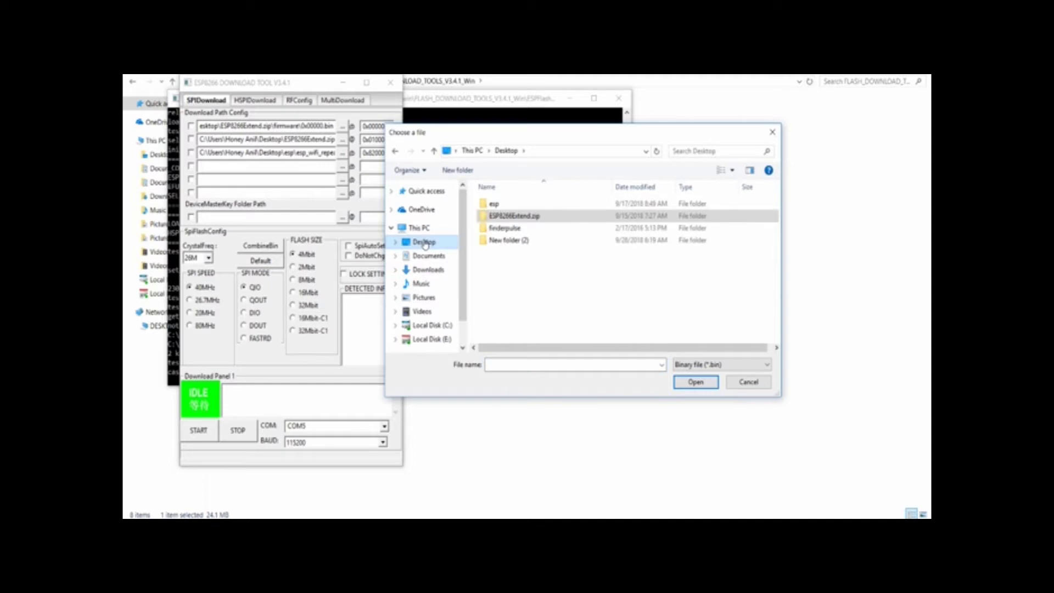
{"action": "double_click", "coordinate": [503, 205]}
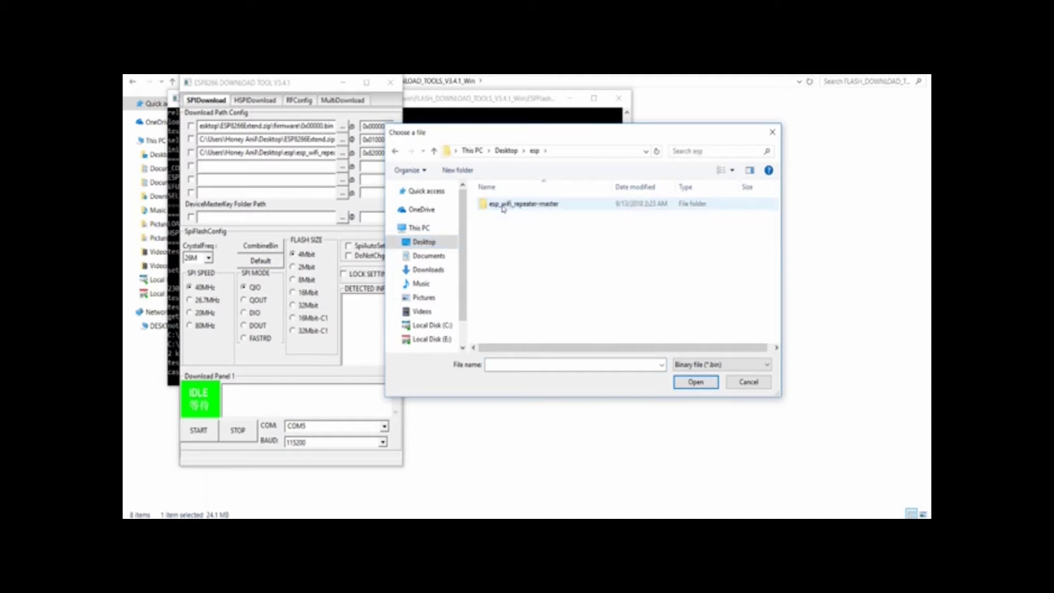
{"action": "double_click", "coordinate": [510, 206]}
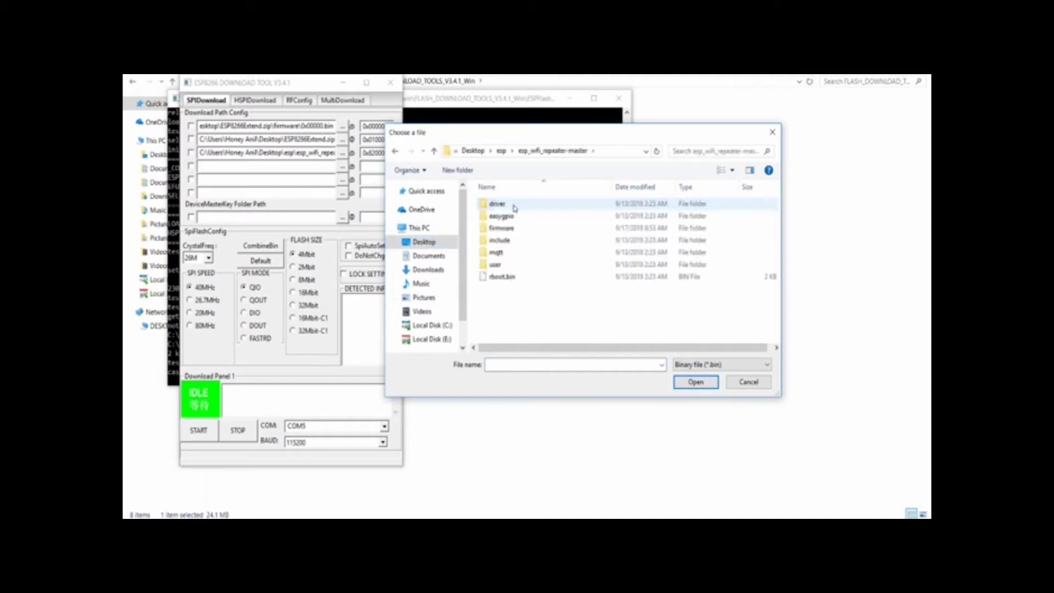
{"action": "double_click", "coordinate": [502, 228]}
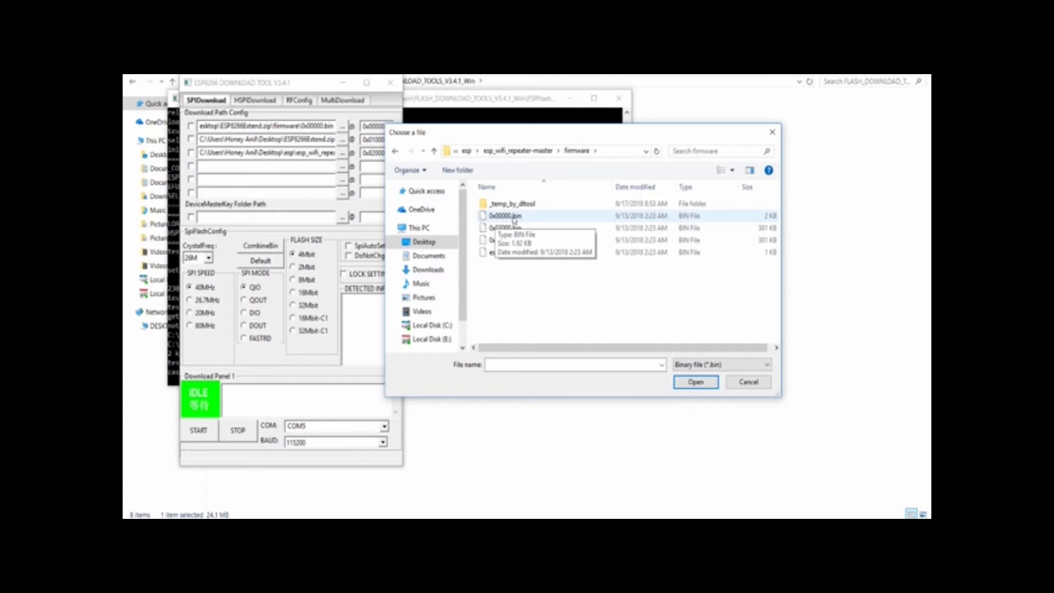
{"action": "double_click", "coordinate": [514, 220]}
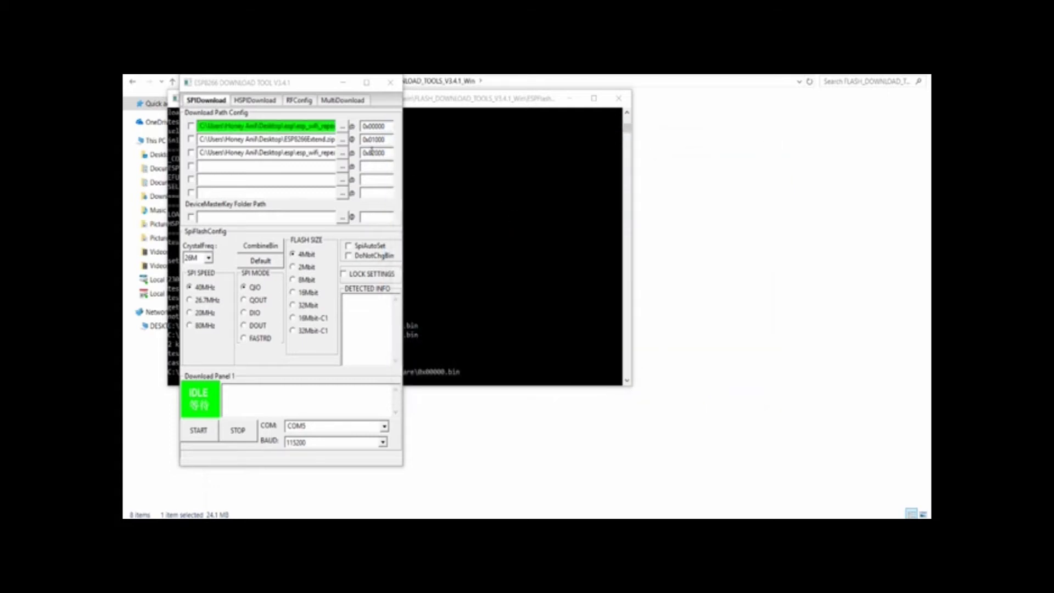
Step: Load 0x02000.bin as the second download file and 0x82000.bin as the third from the same firmware folder
{"action": "left_click", "coordinate": [342, 140]}
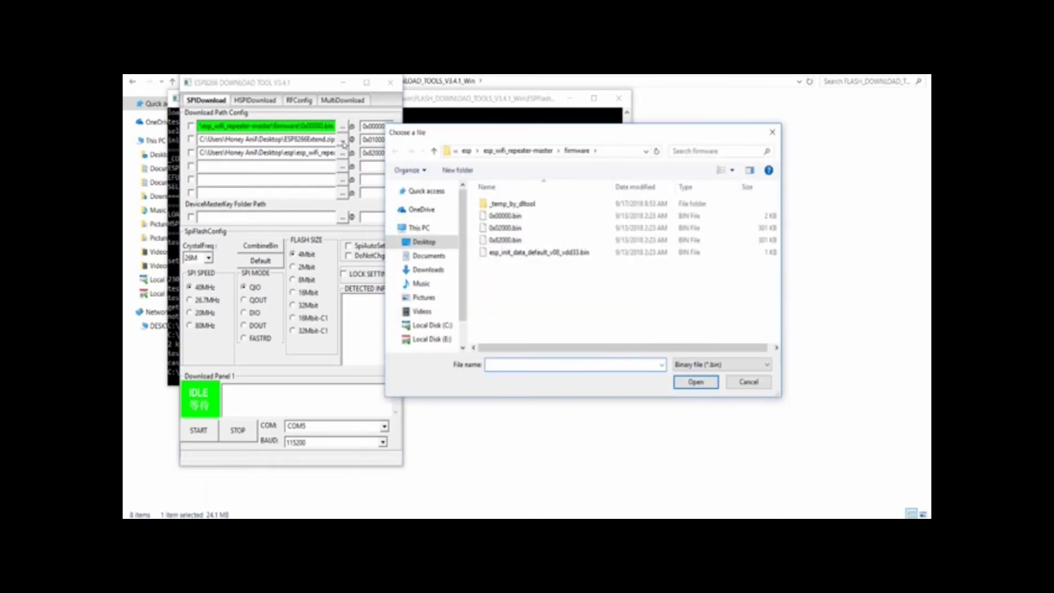
{"action": "double_click", "coordinate": [503, 231]}
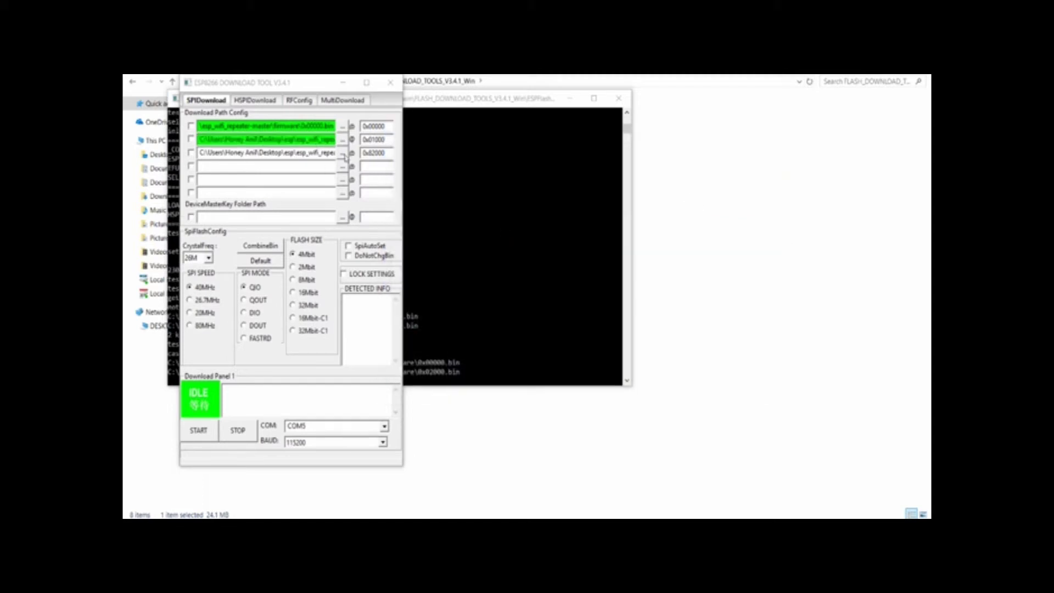
{"action": "left_click", "coordinate": [343, 155]}
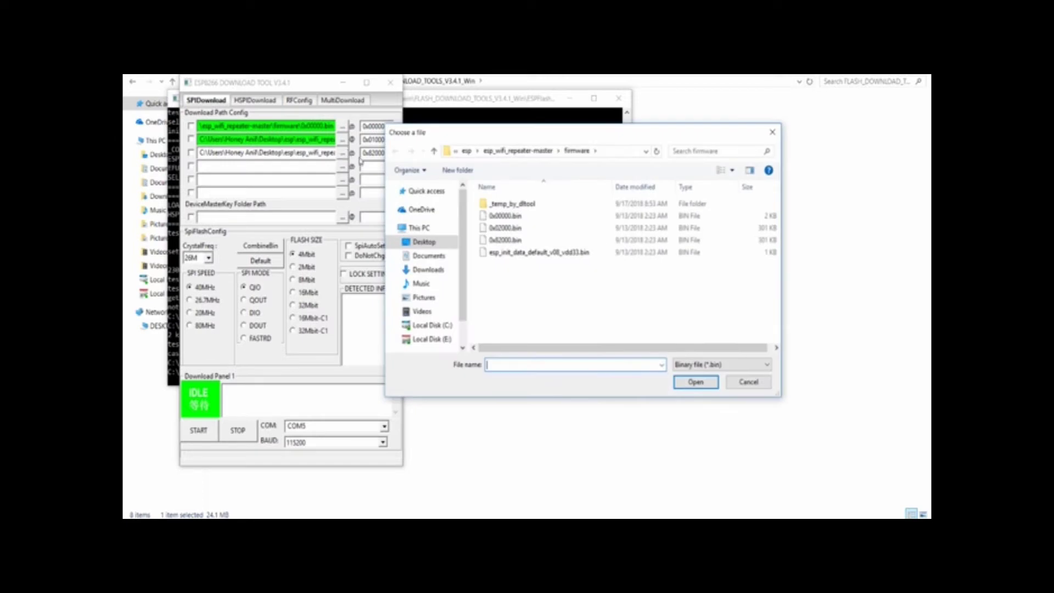
{"action": "double_click", "coordinate": [504, 240]}
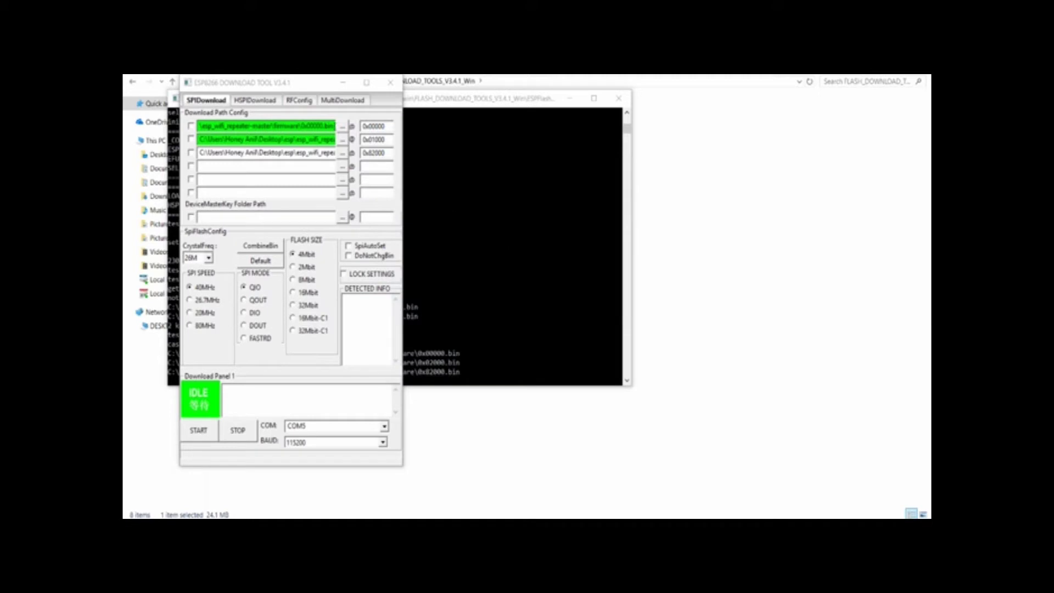
{"action": "left_click", "coordinate": [343, 142]}
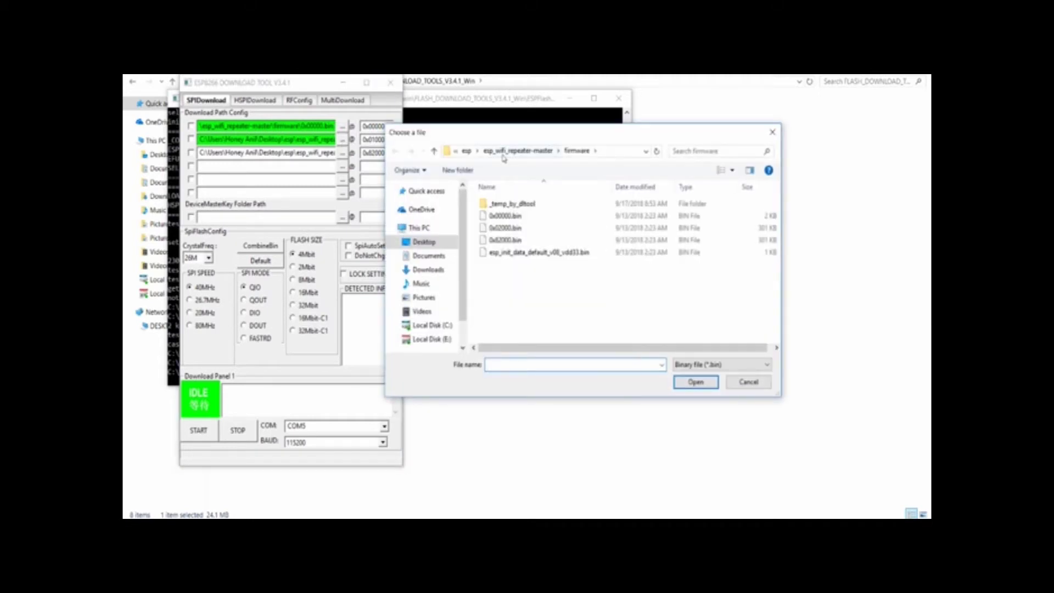
{"action": "left_click", "coordinate": [772, 133]}
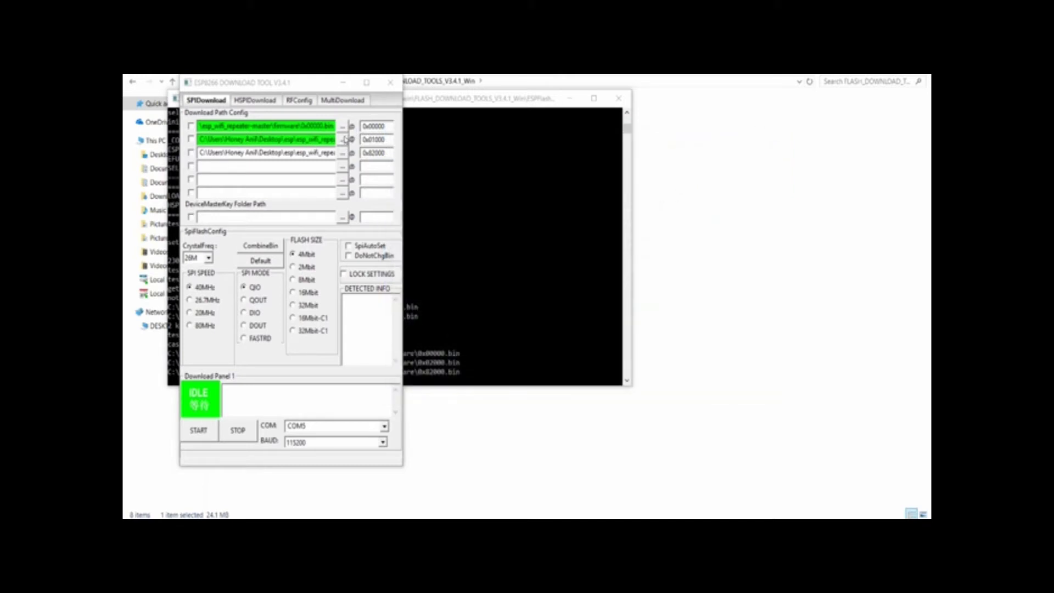
Step: Set the flash address of the second download file to 0x02000
{"action": "left_click", "coordinate": [372, 140]}
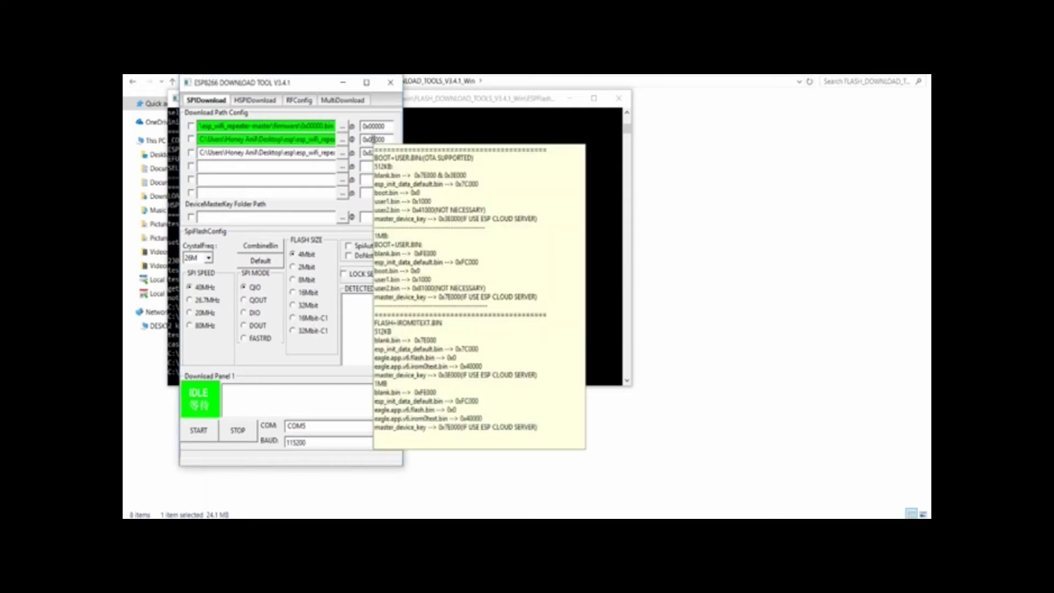
{"action": "key", "text": "Delete"}
{"action": "type", "text": "2"}
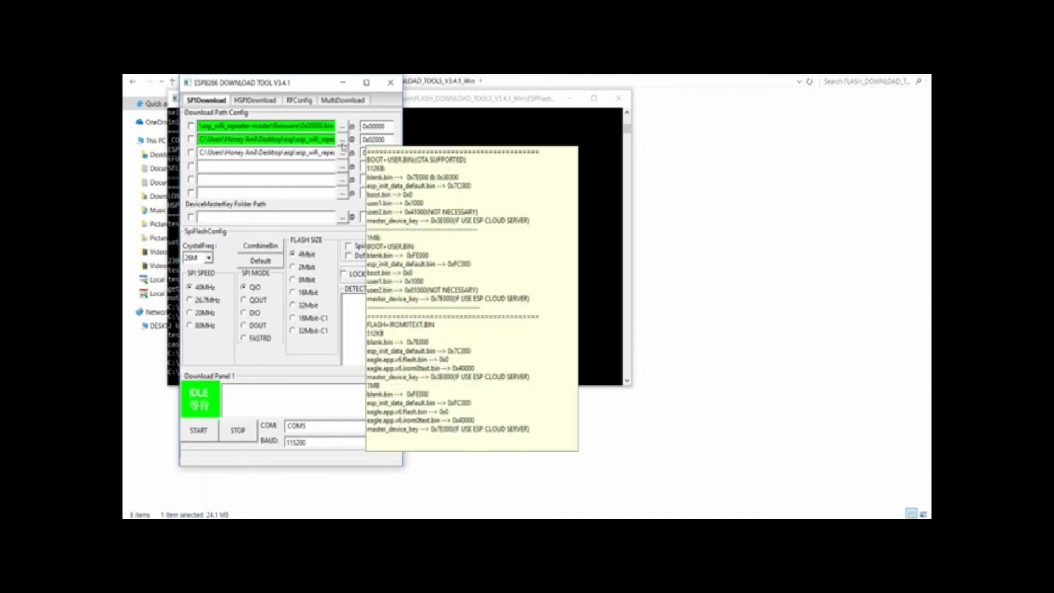
Step: Enable all three firmware files for download and start flashing the ESP8266
{"action": "left_click", "coordinate": [190, 127]}
{"action": "left_click", "coordinate": [191, 140]}
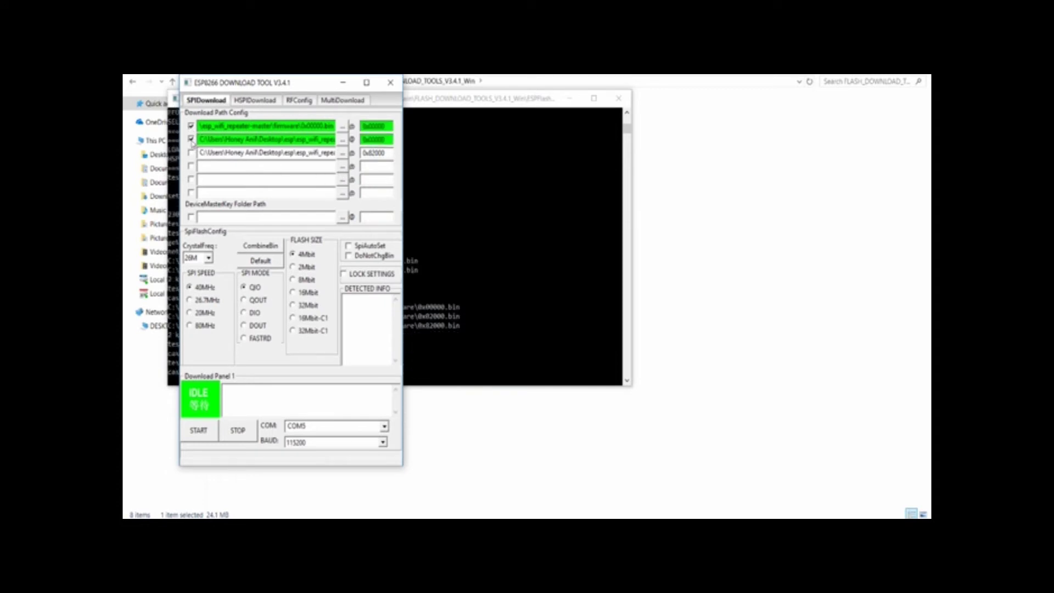
{"action": "left_click", "coordinate": [191, 153]}
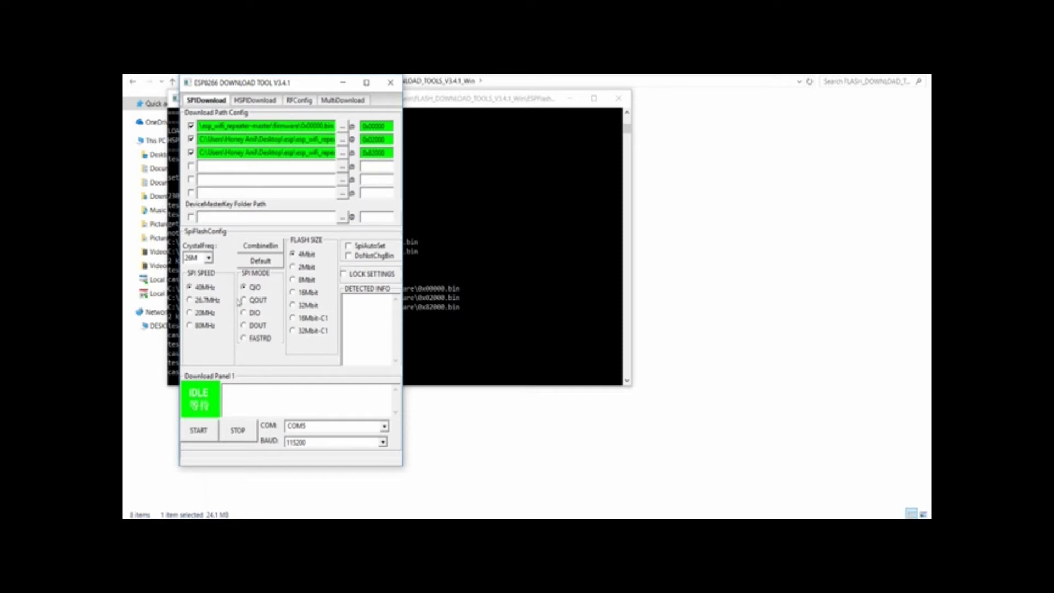
{"action": "left_click", "coordinate": [202, 435]}
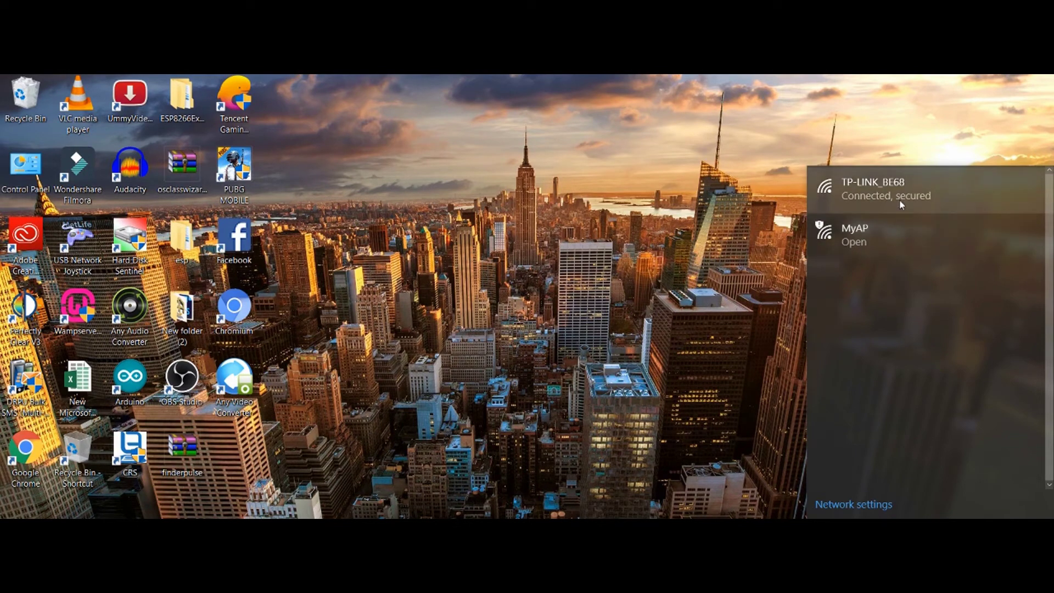
Step: Connect to the open MyAP Wi-Fi network and load the router configuration page at 192.168.4.1 in Chrome
{"action": "left_click", "coordinate": [894, 233]}
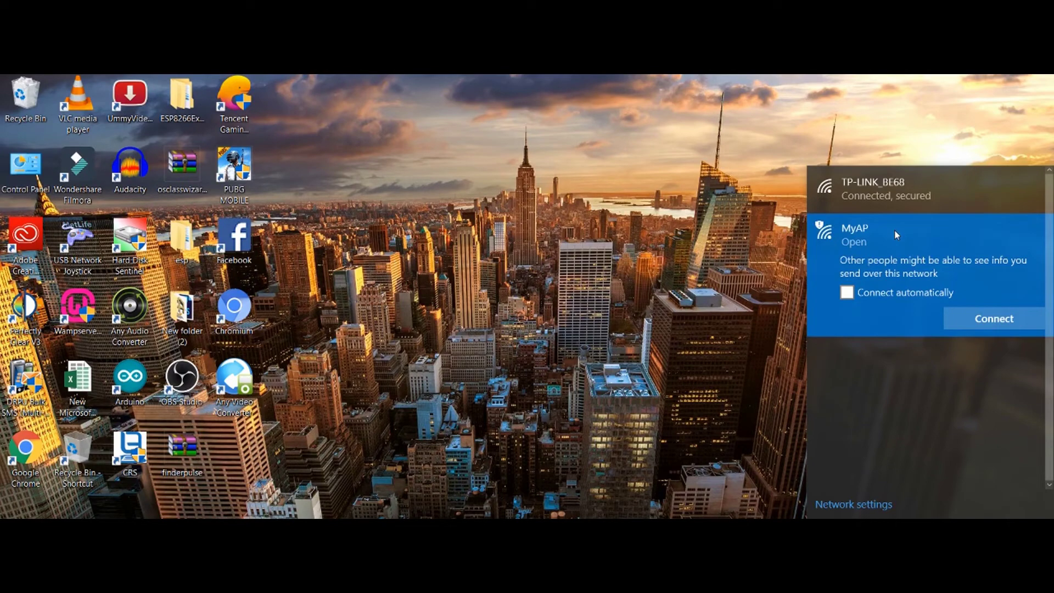
{"action": "left_click", "coordinate": [966, 315]}
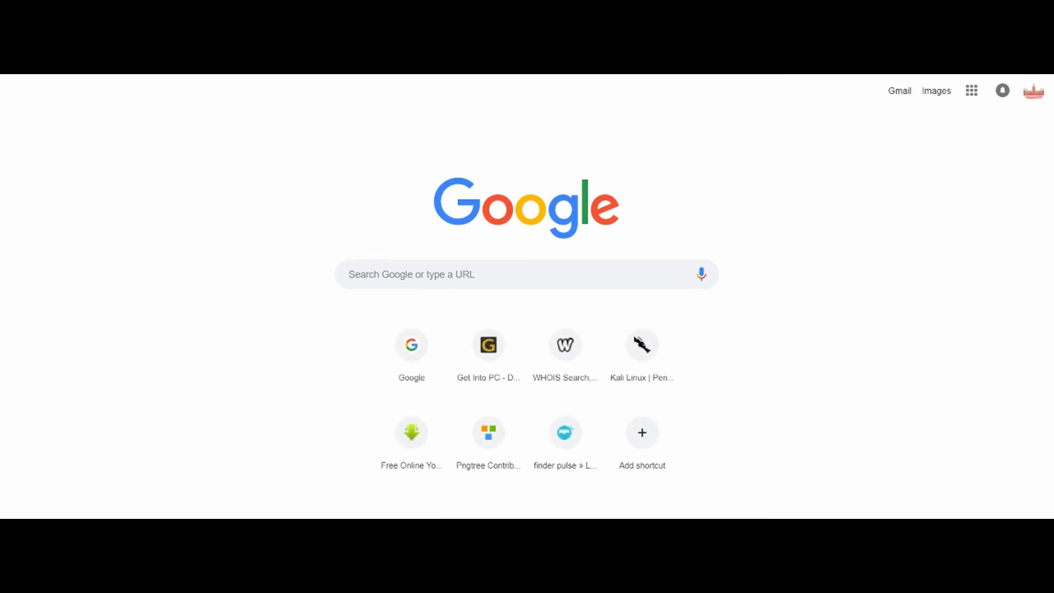
{"action": "type", "text": "19"}
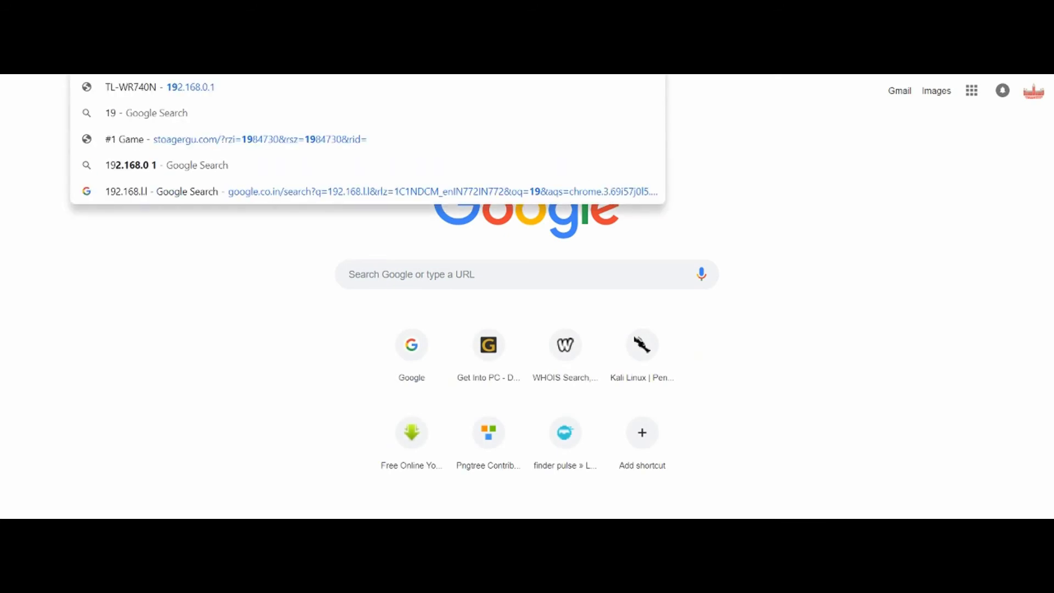
{"action": "type", "text": "2.168"}
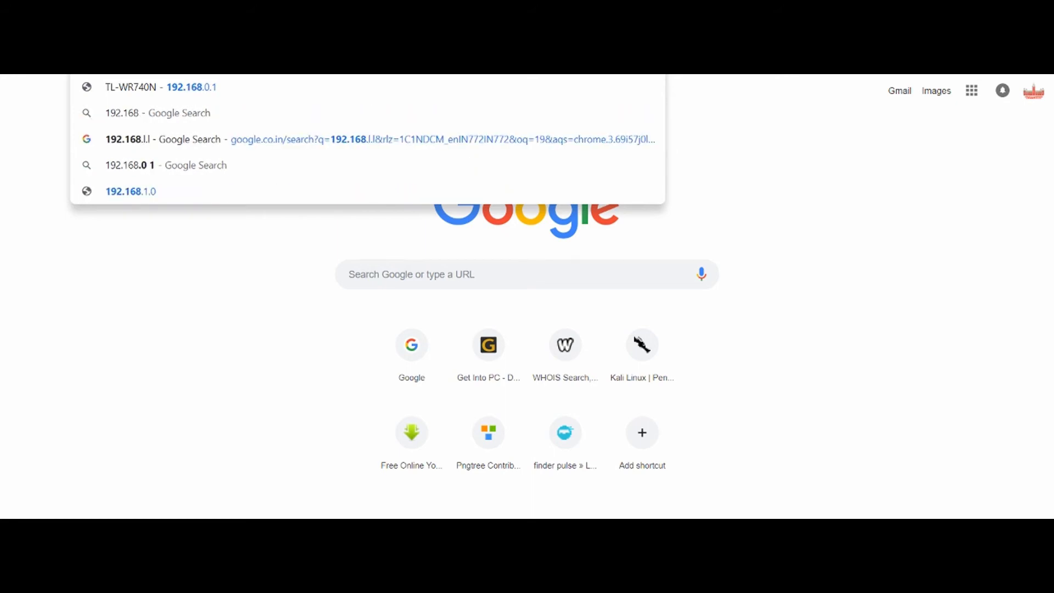
{"action": "type", "text": ".4.1"}
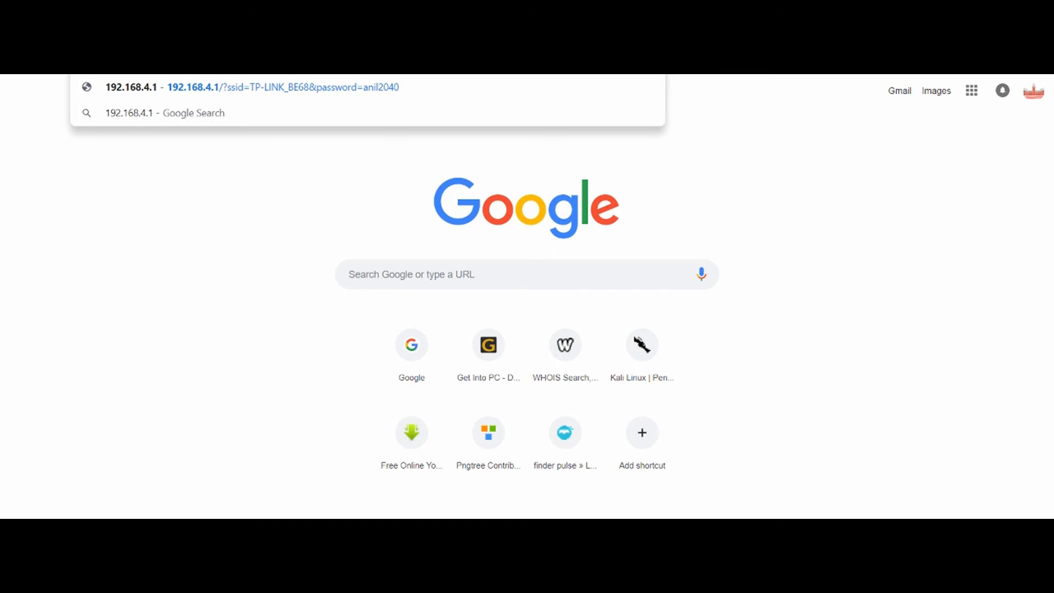
{"action": "key", "text": "Return"}
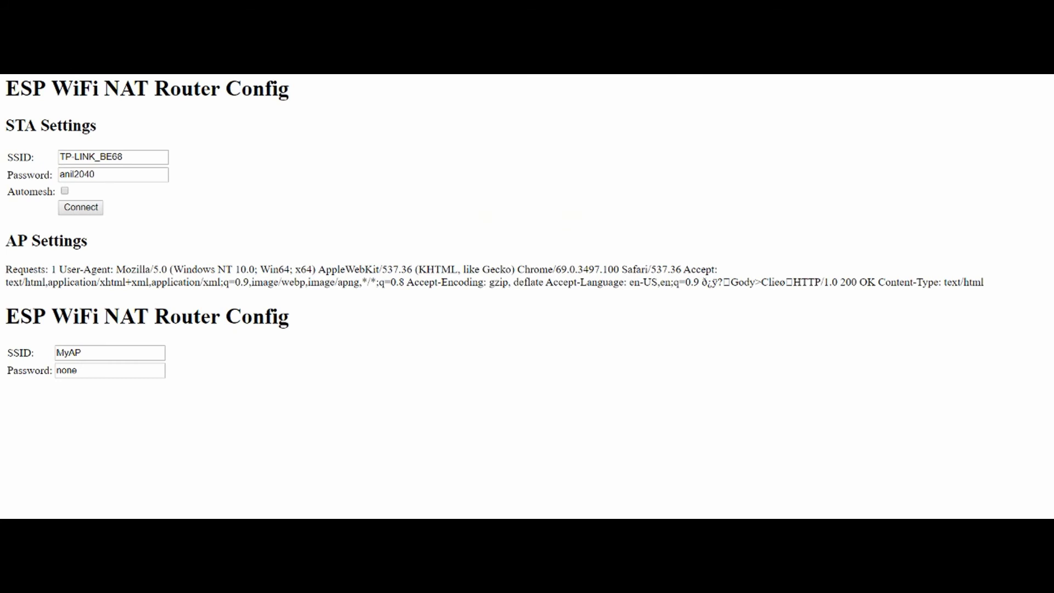